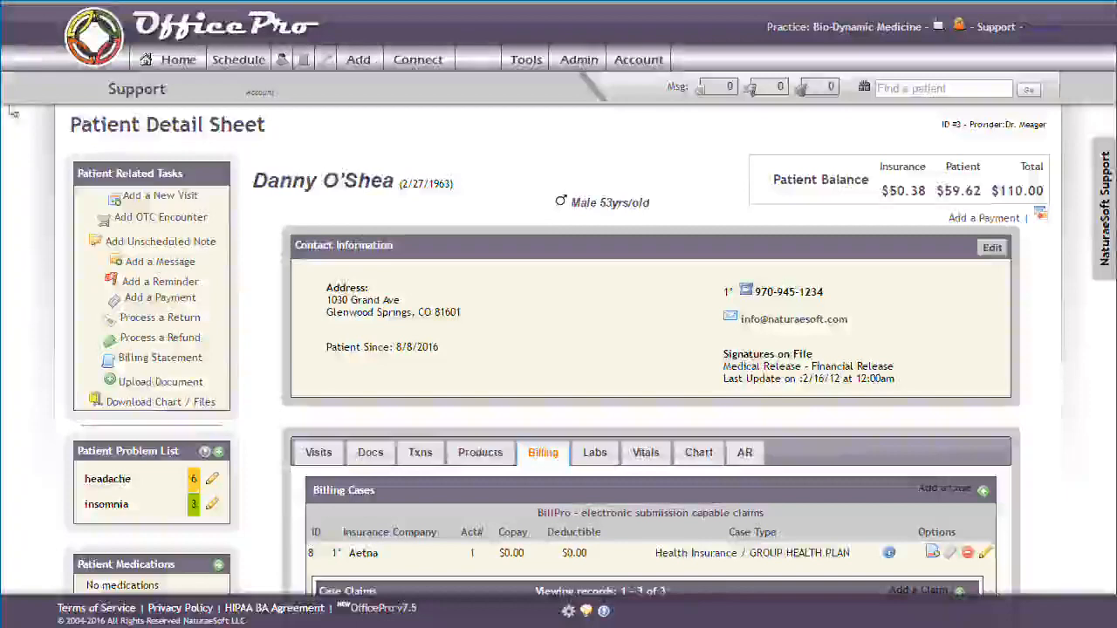
# Step: Open the BillPro billing center, start processing an EOB, and bring the payer payment form fully into view
pyautogui.moveTo(504, 69)
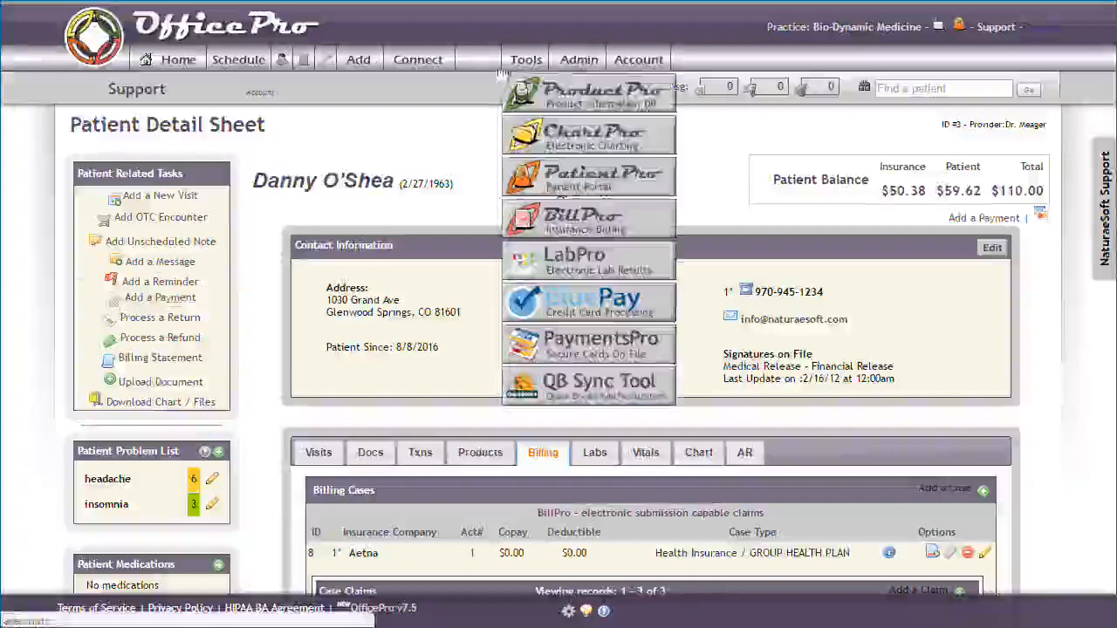
pyautogui.click(532, 218)
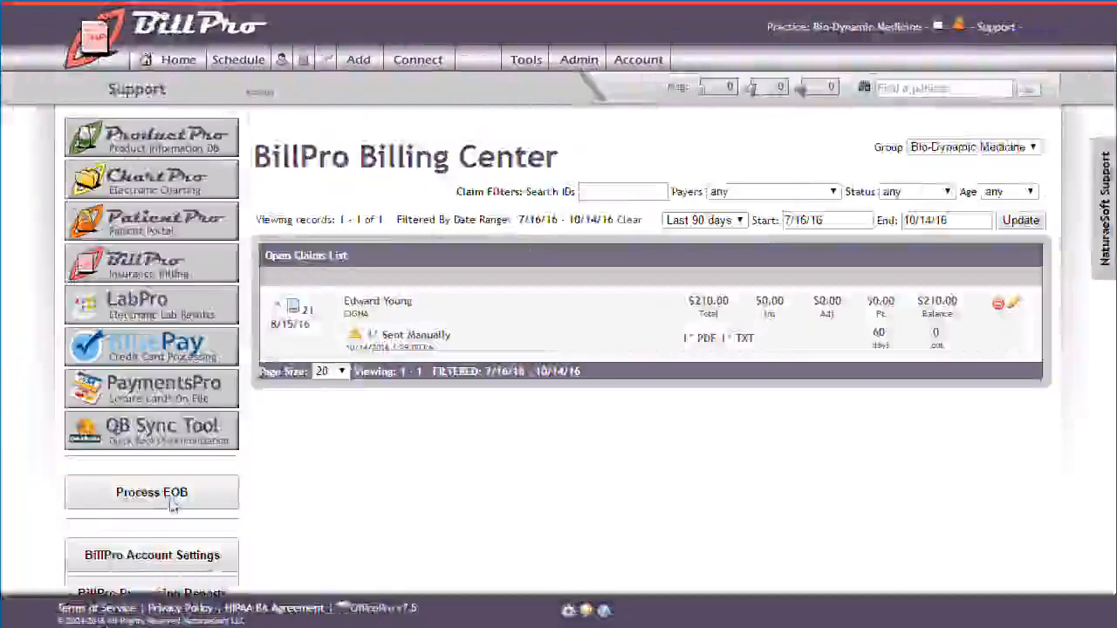
pyautogui.click(173, 506)
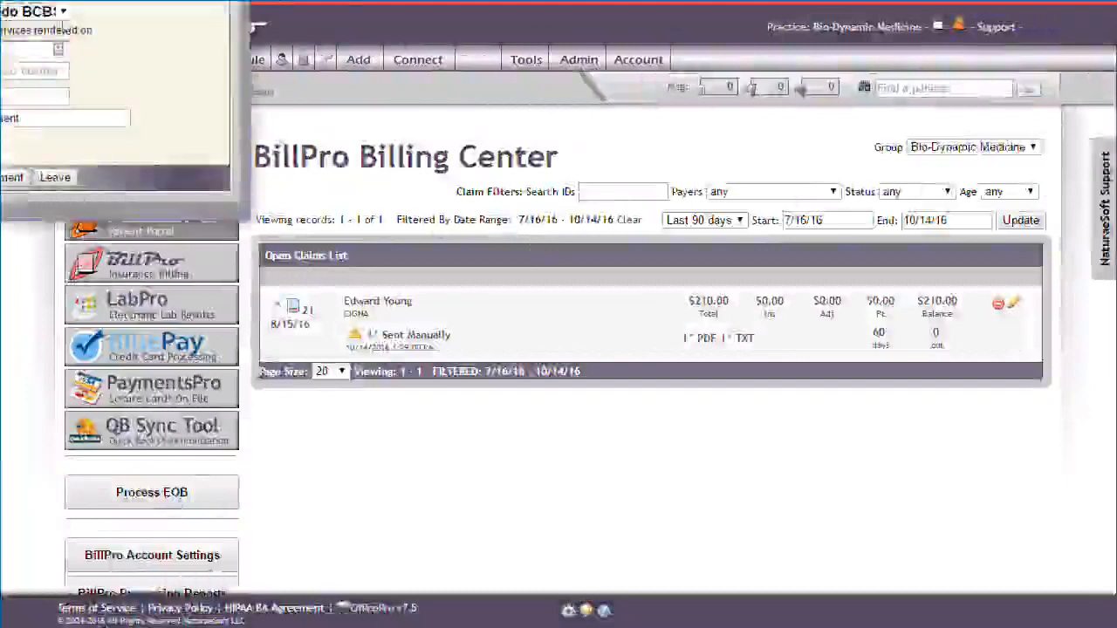
pyautogui.moveTo(44, 0); pyautogui.dragTo(398, 100)
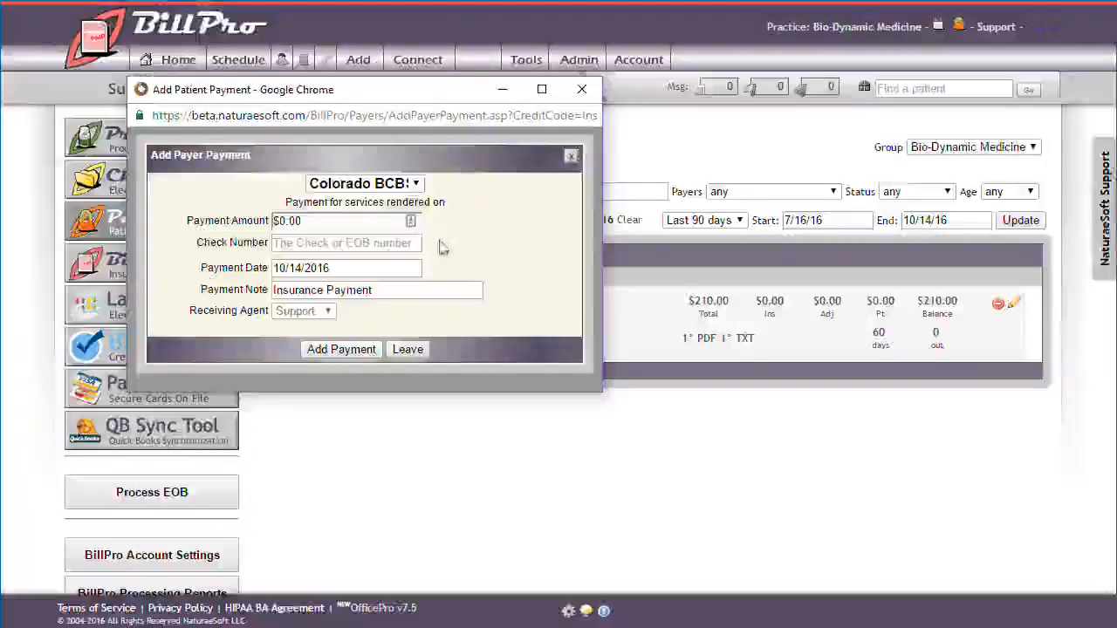
# Step: Add an Aetna insurance payment of $200.00 with check number 123, dated 10/14/2016
pyautogui.click(397, 185)
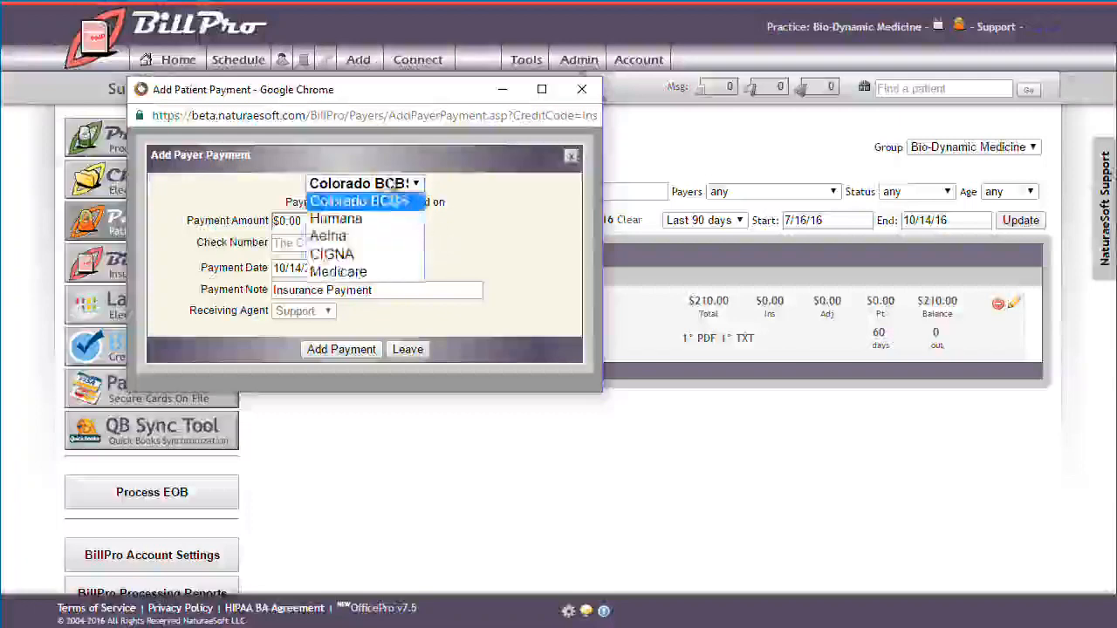
pyautogui.click(366, 238)
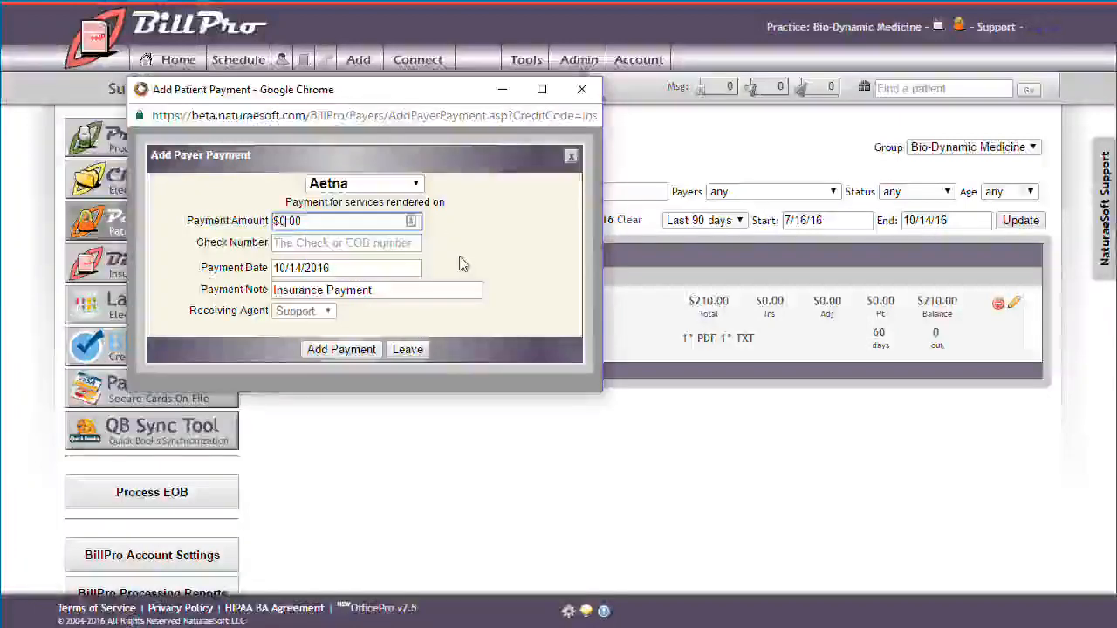
pyautogui.write('300')
pyautogui.click(397, 243)
pyautogui.write('123')
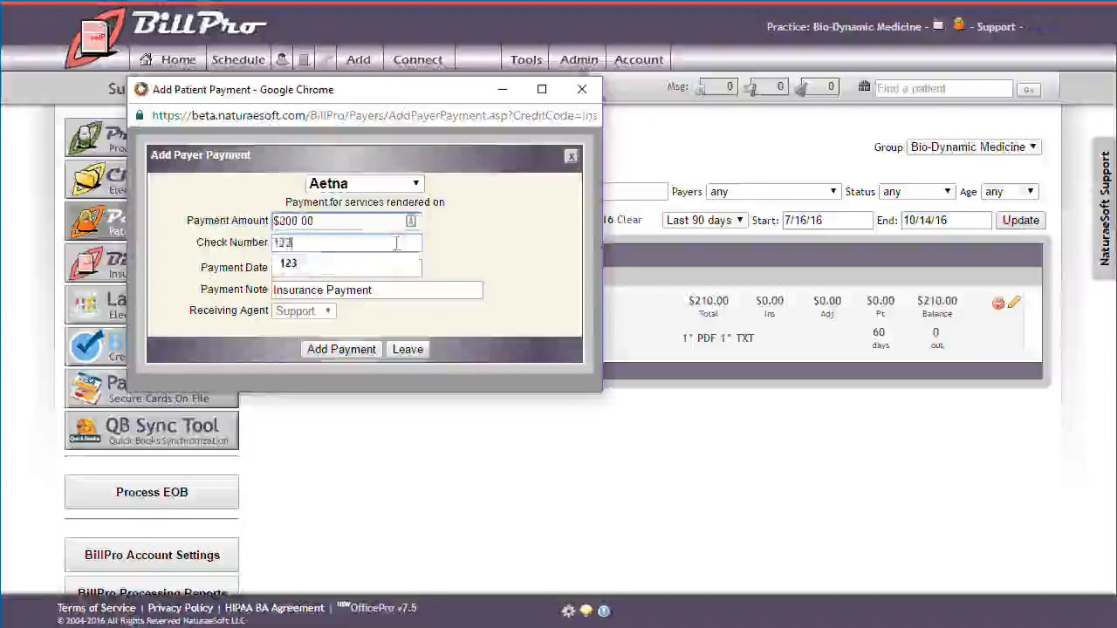
pyautogui.click(468, 267)
pyautogui.click(329, 269)
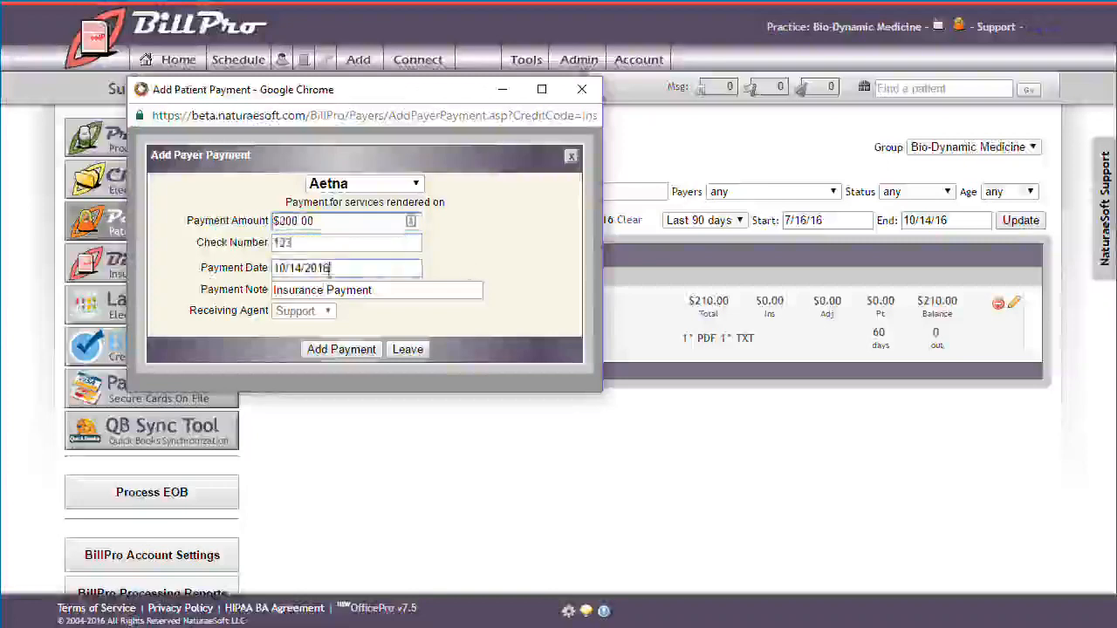
pyautogui.click(328, 349)
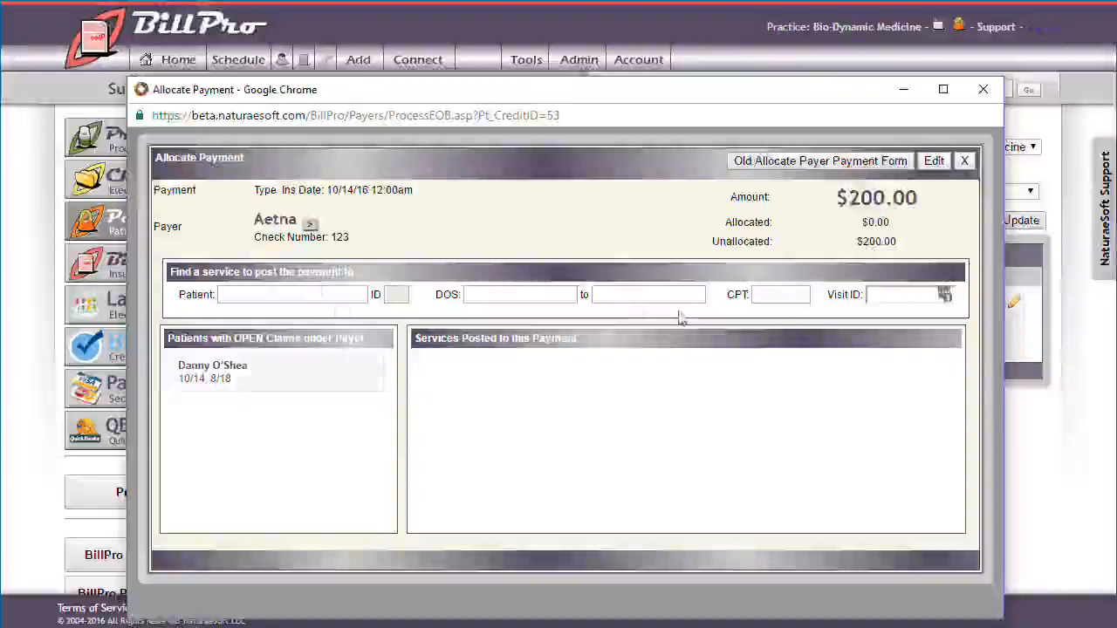
# Step: Search for the patient by first name, view the services available for posting, and close the list
pyautogui.click(316, 293)
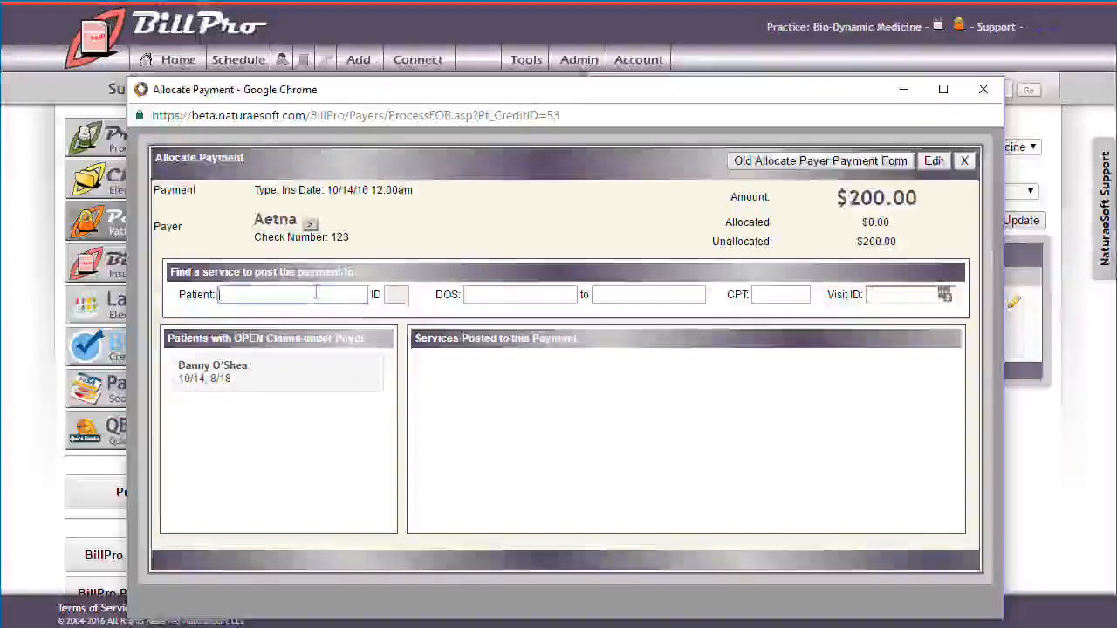
pyautogui.write('dan')
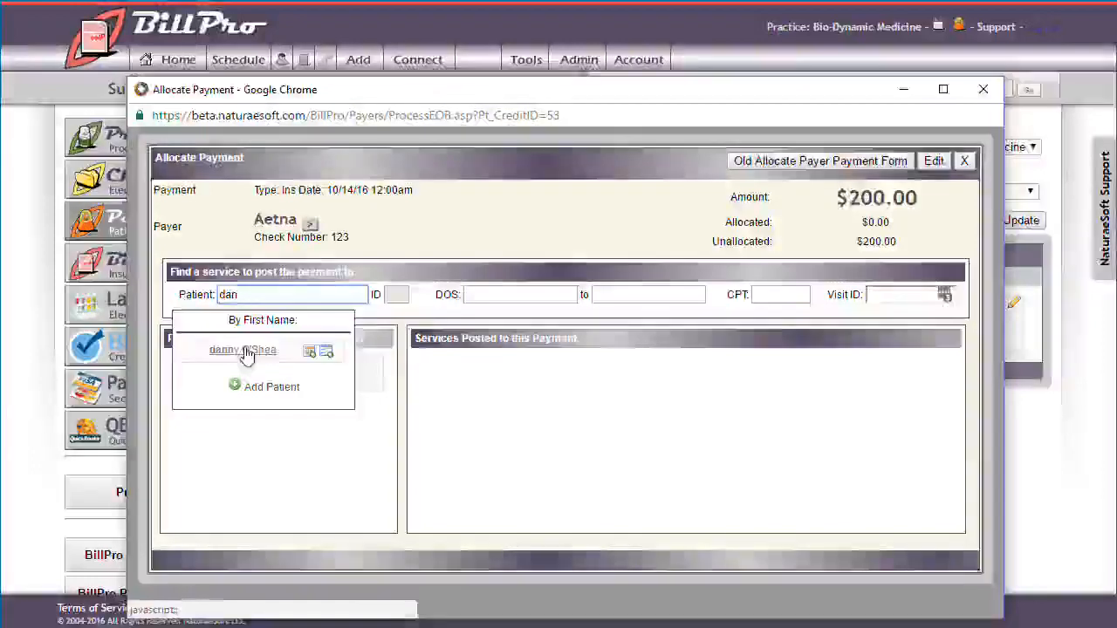
pyautogui.click(247, 353)
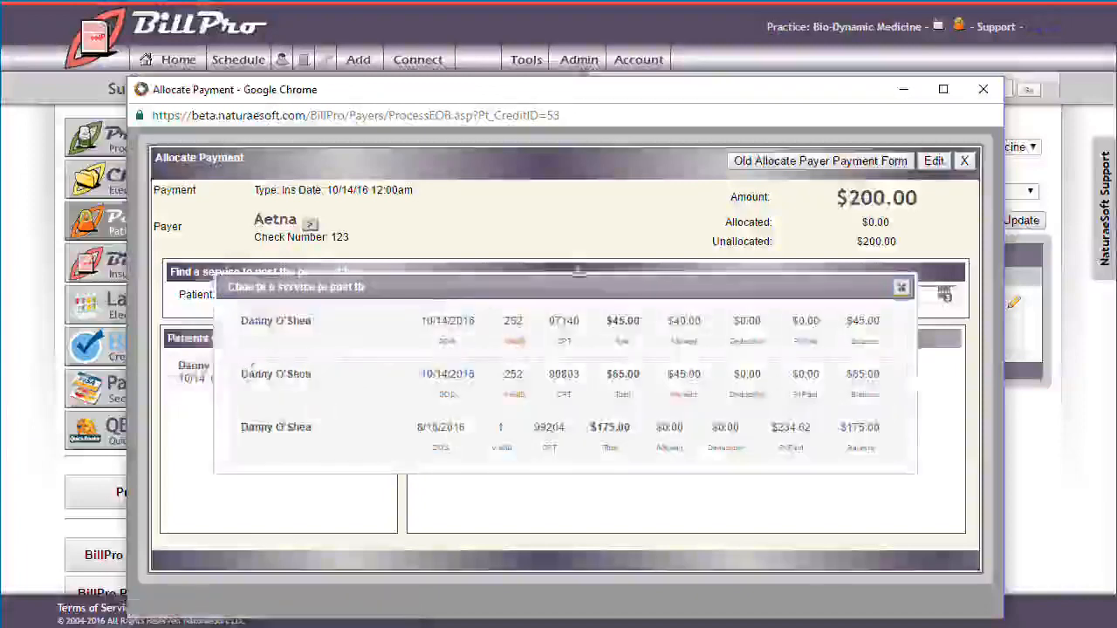
pyautogui.click(902, 288)
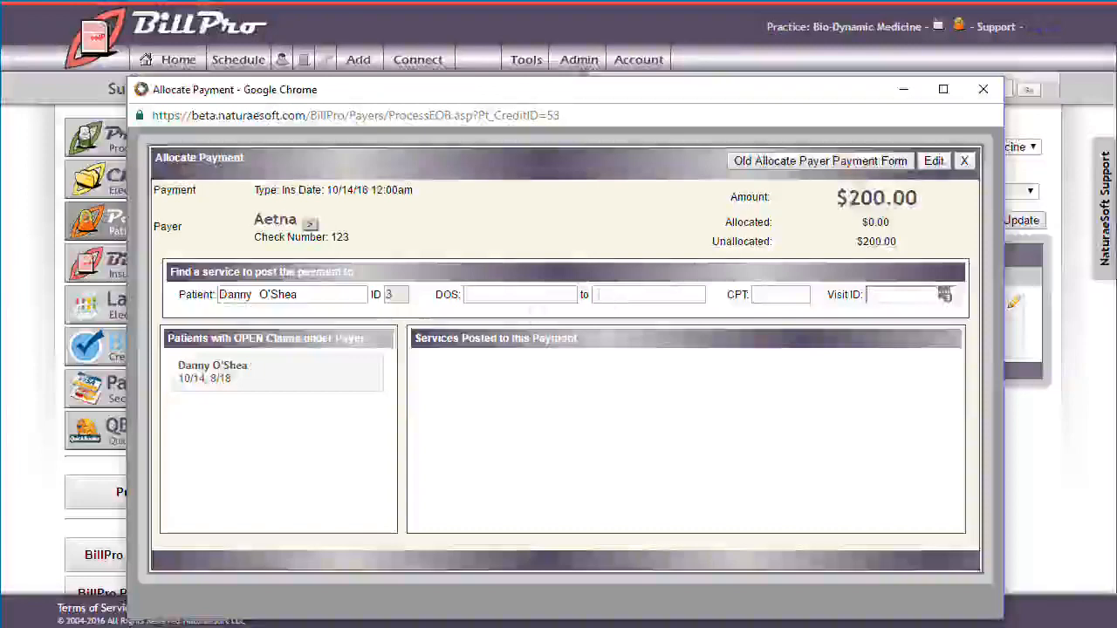
# Step: Open the 10/14 service date from the patient's open claims and set the allowed amount for CPT 97140 to $35.00
pyautogui.click(316, 297)
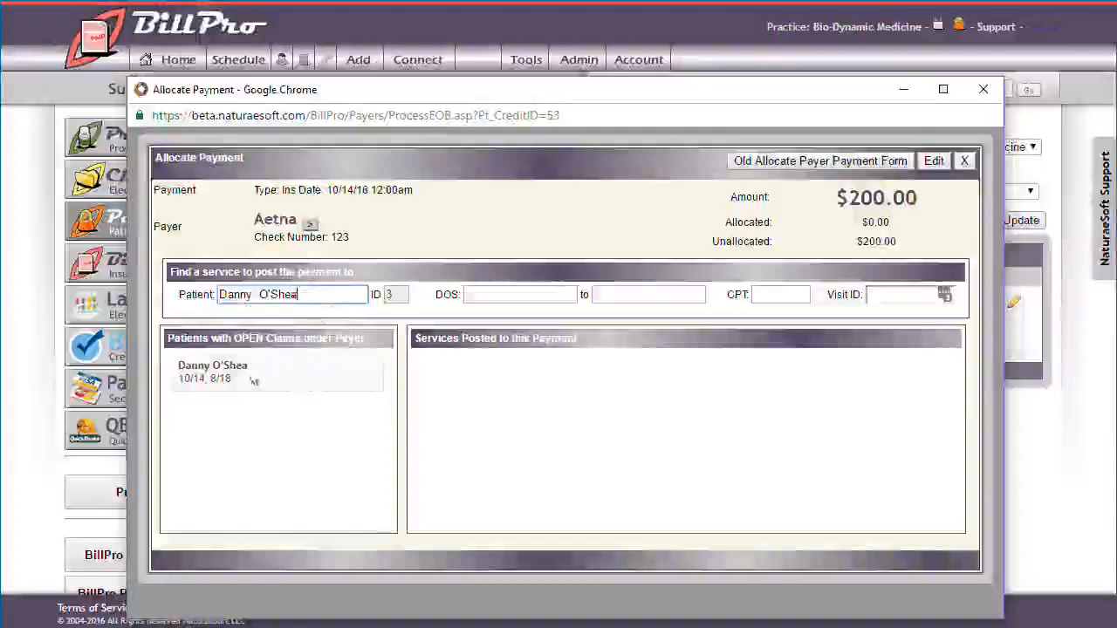
pyautogui.click(185, 382)
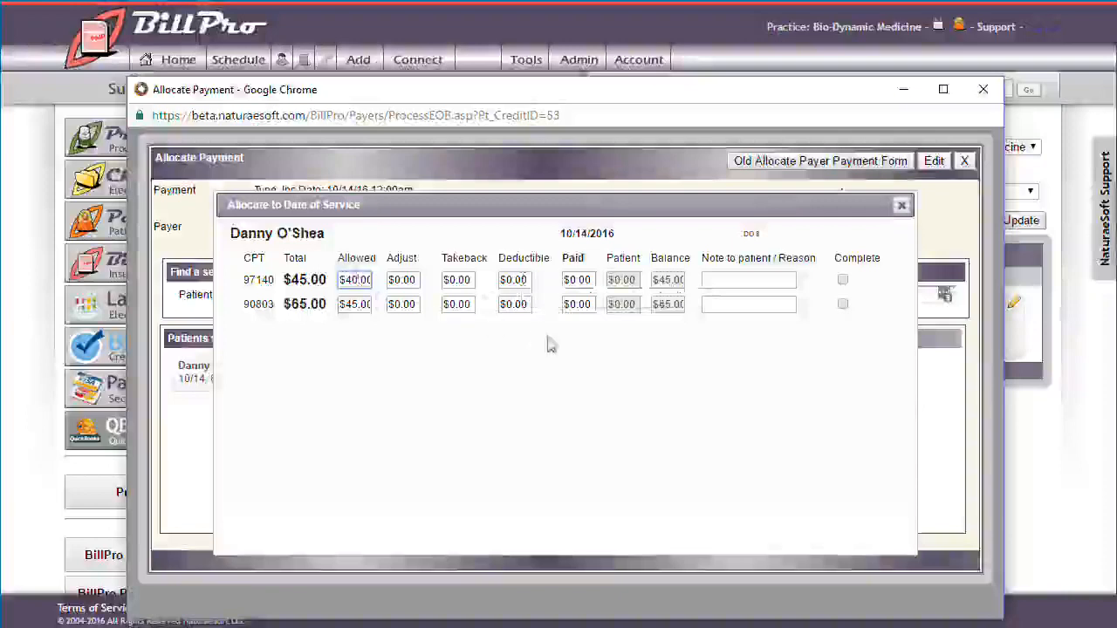
pyautogui.press('BackSpace')
pyautogui.press('BackSpace')
pyautogui.write('35')
pyautogui.press('Tab')
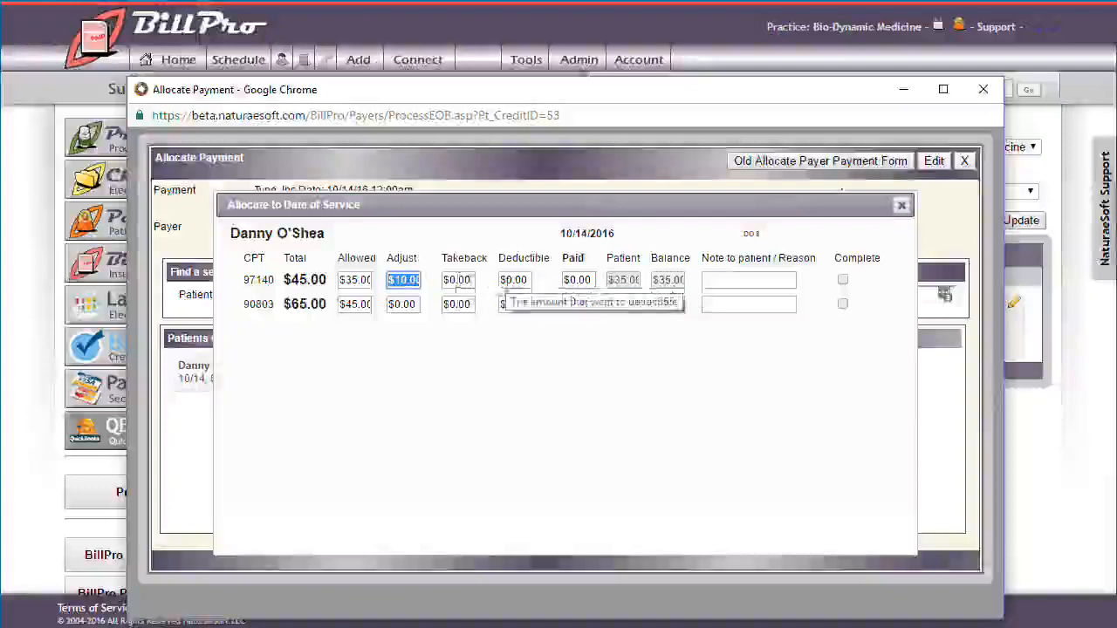
# Step: Set the CPT 97140 deductible to $5.00 and the paid amount to $30.00, and close the date-of-service allocation
pyautogui.click(511, 281)
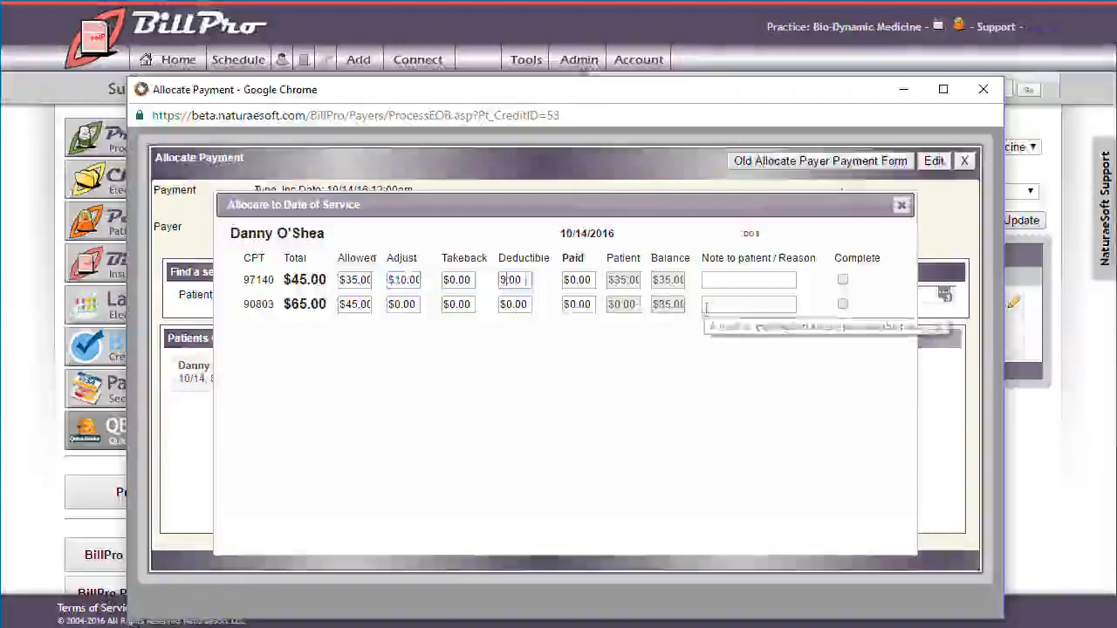
pyautogui.press('Tab')
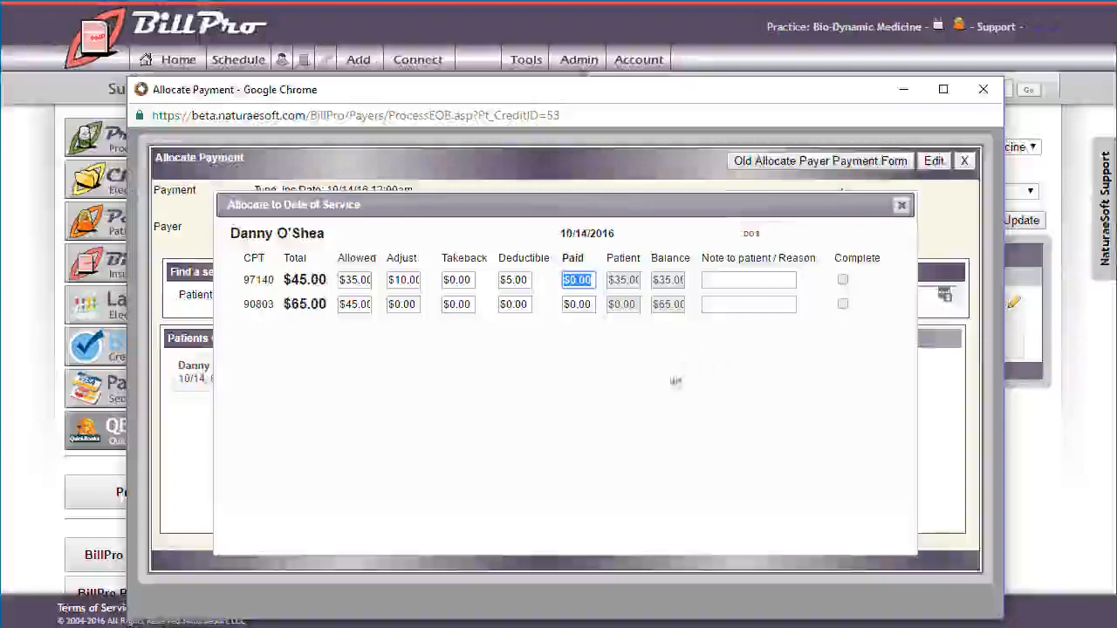
pyautogui.click(577, 280)
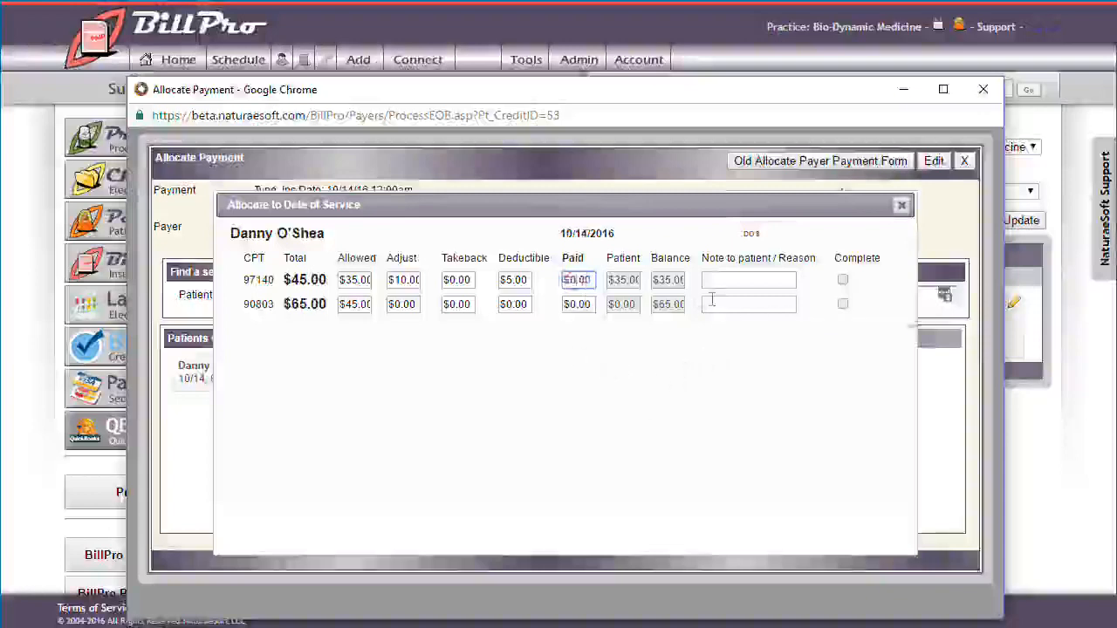
pyautogui.press('BackSpace')
pyautogui.write('30')
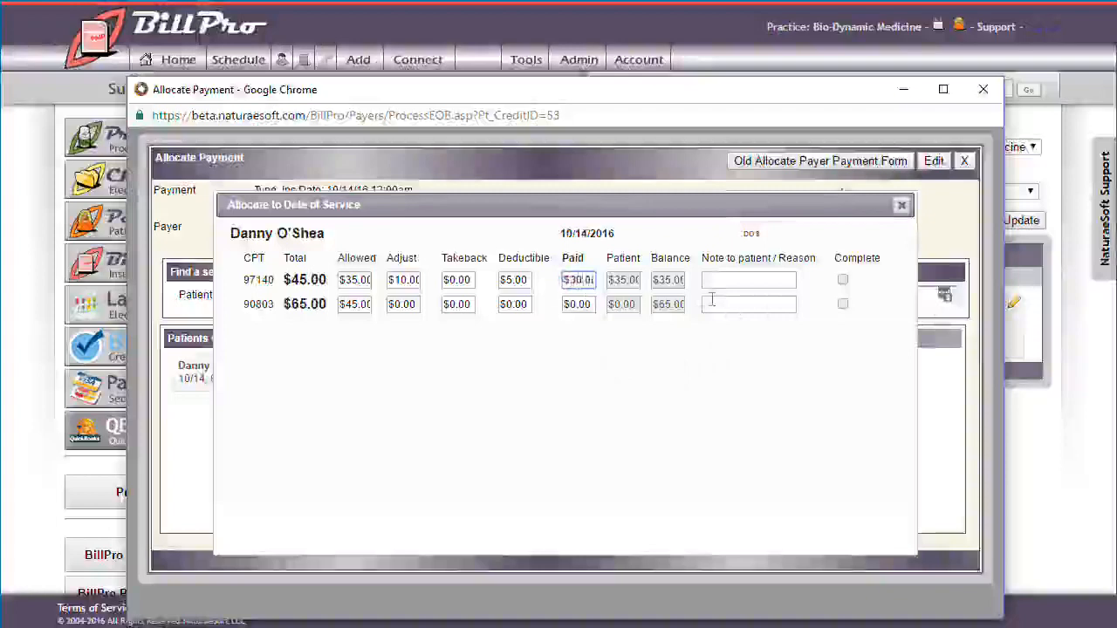
pyautogui.click(622, 369)
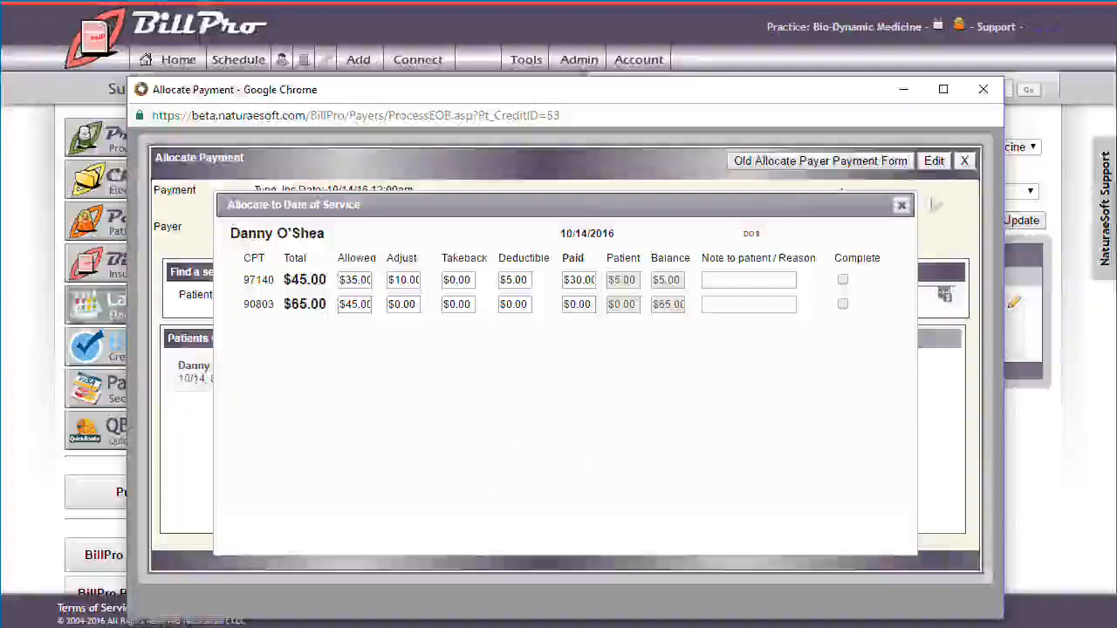
pyautogui.click(901, 206)
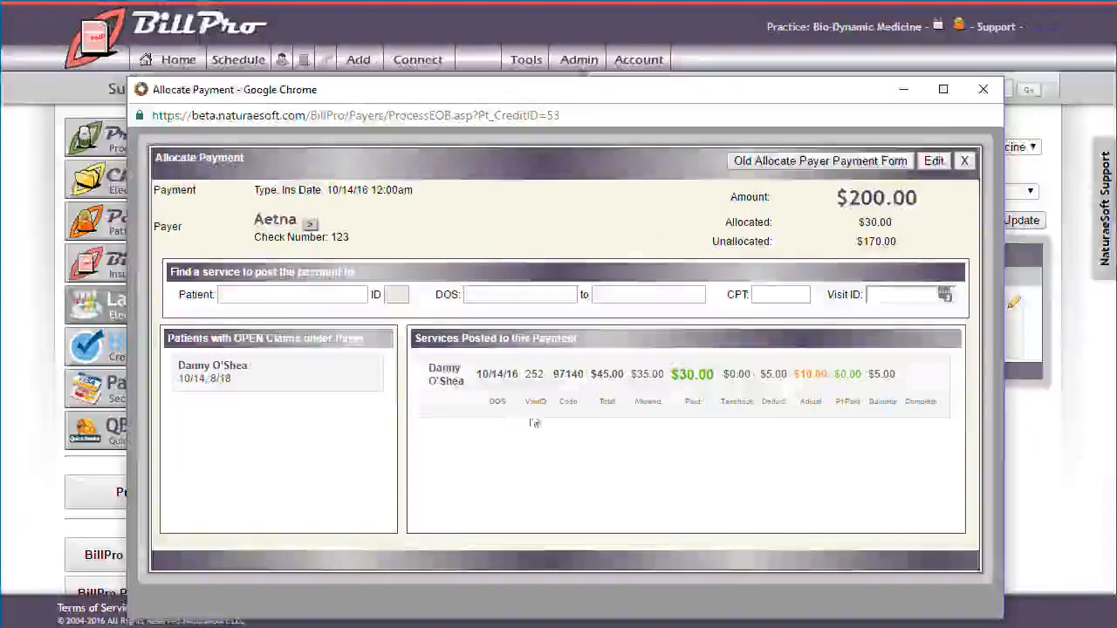
# Step: Switch to the old payer payment allocation form and check the individual transactions behind the 97140 service's balance
pyautogui.click(824, 162)
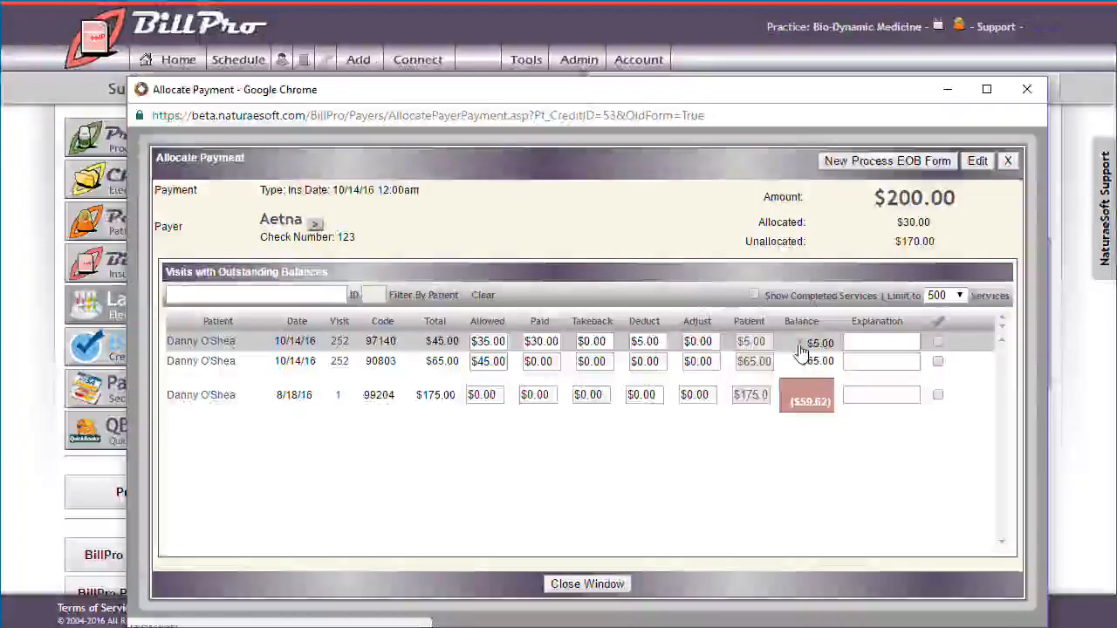
pyautogui.click(801, 349)
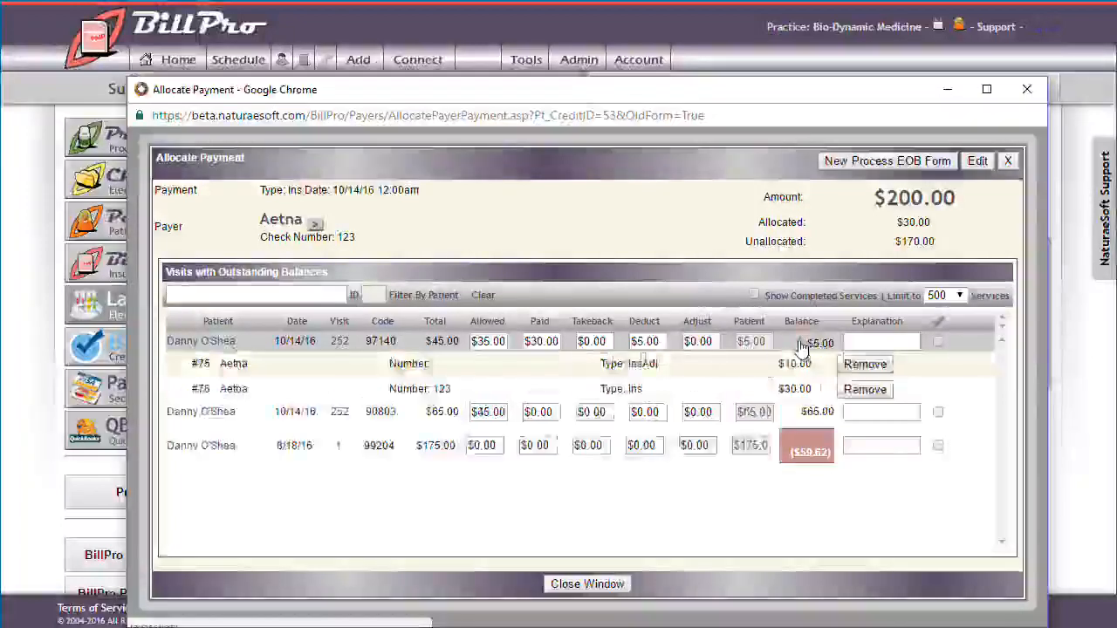
pyautogui.click(801, 347)
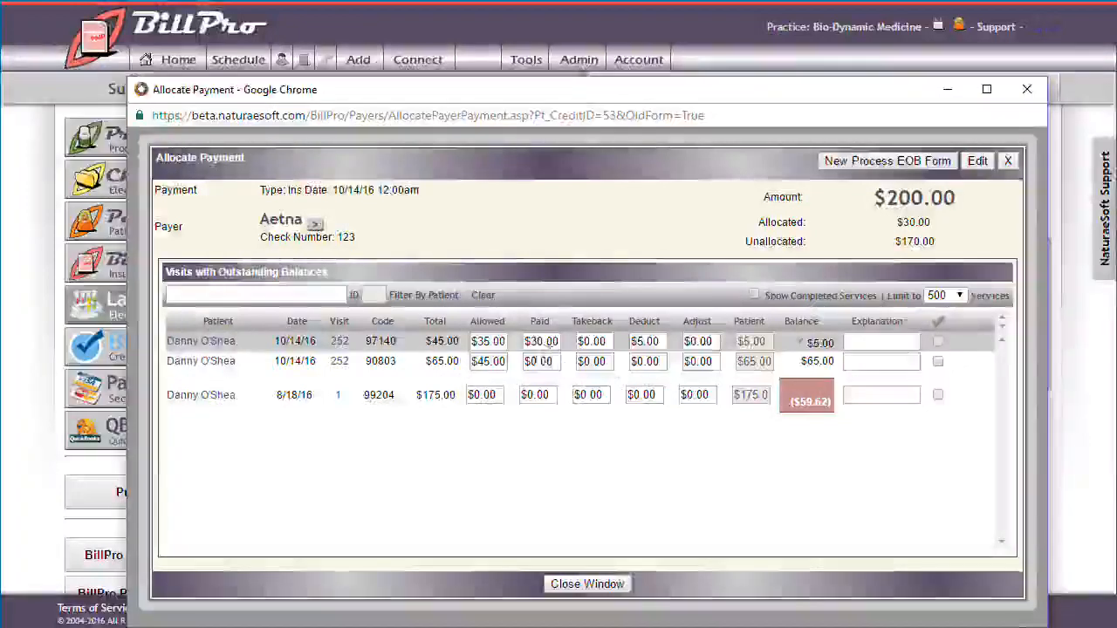
# Step: Set the paid amount for the 10/14/16 service with code 90803 to $45.00 and save the row
pyautogui.press('BackSpace')
pyautogui.write('45')
pyautogui.press('Tab')
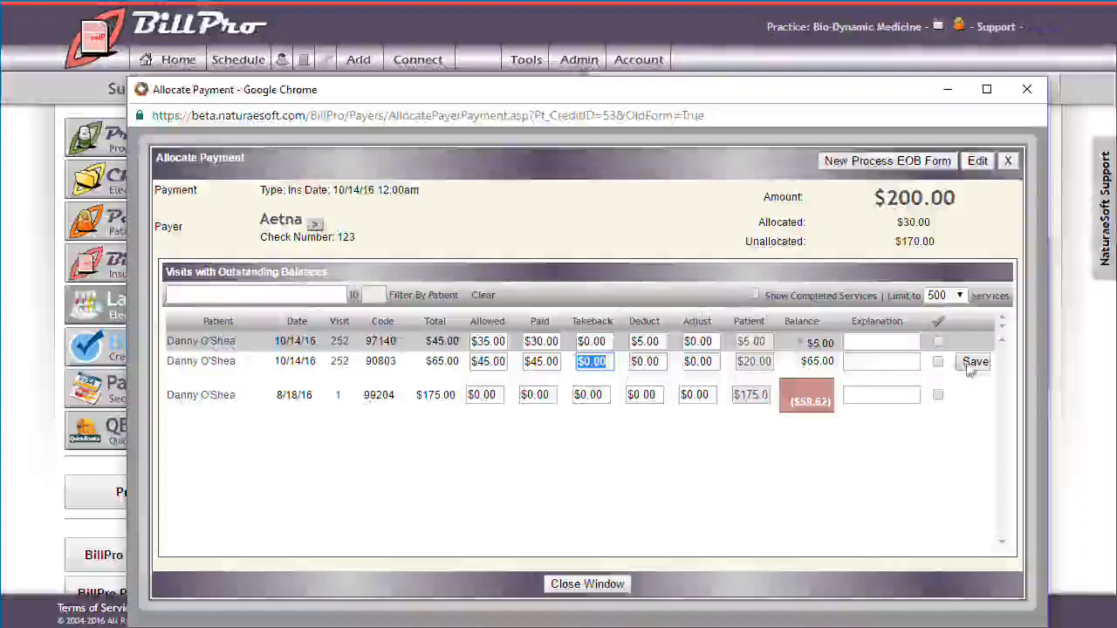
pyautogui.click(974, 362)
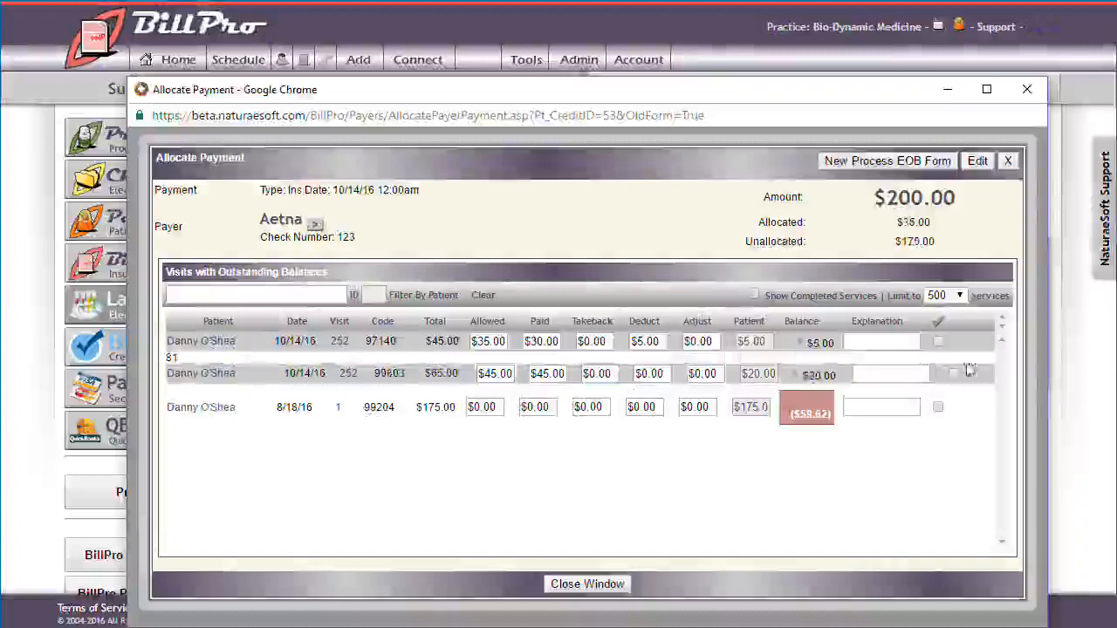